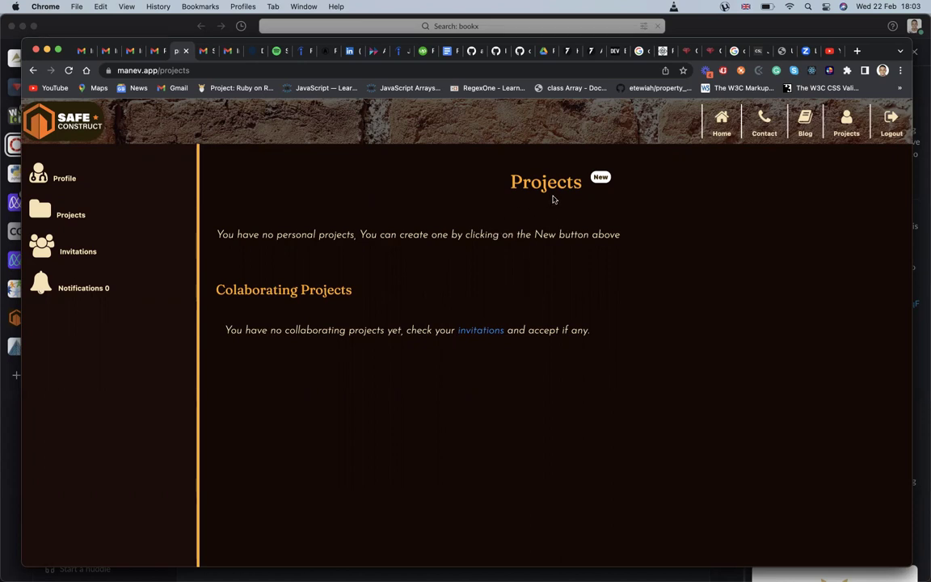
# - Start a new project named "Construction of the Douala II Council" with FCFA as its currency
pyautogui.click(599, 179)
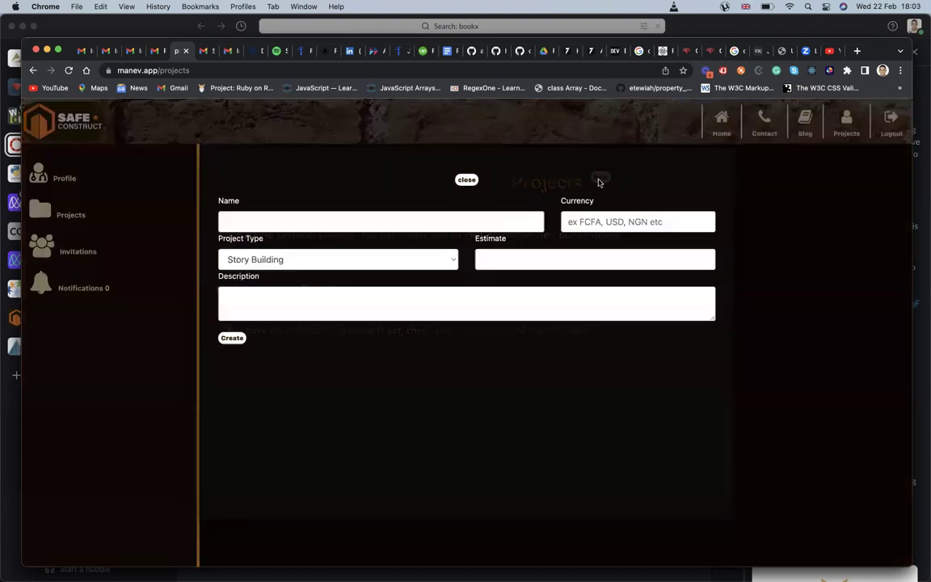
pyautogui.click(382, 221)
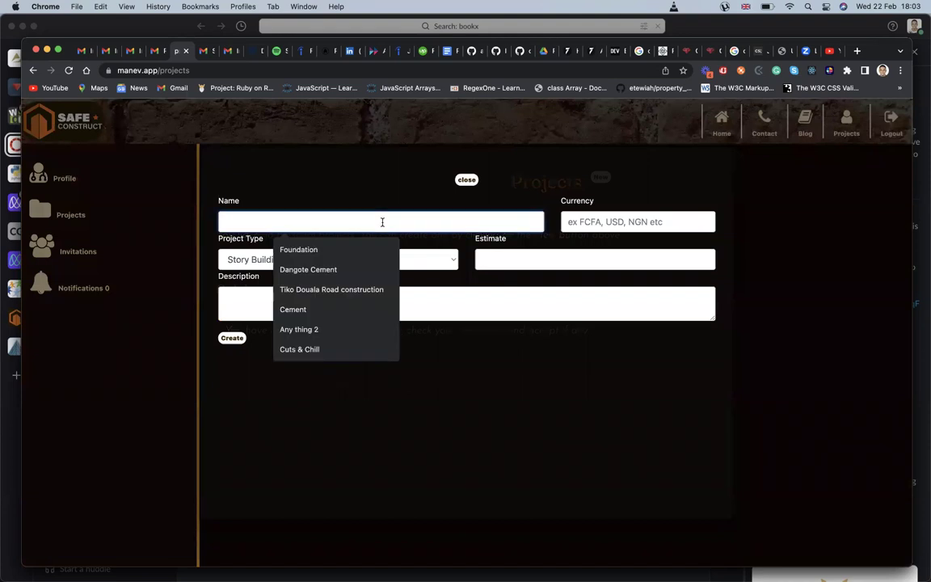
pyautogui.write('Con')
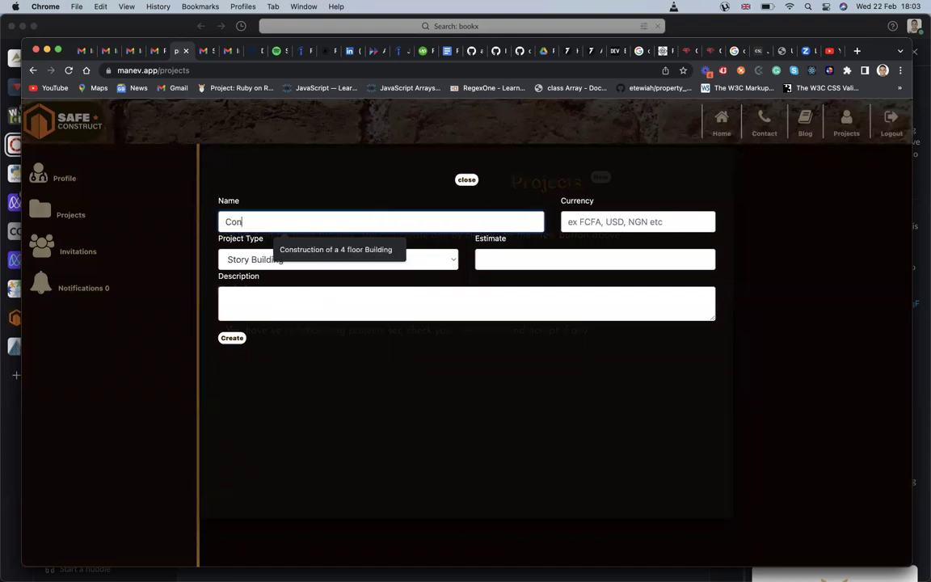
pyautogui.write('struction of the Dou')
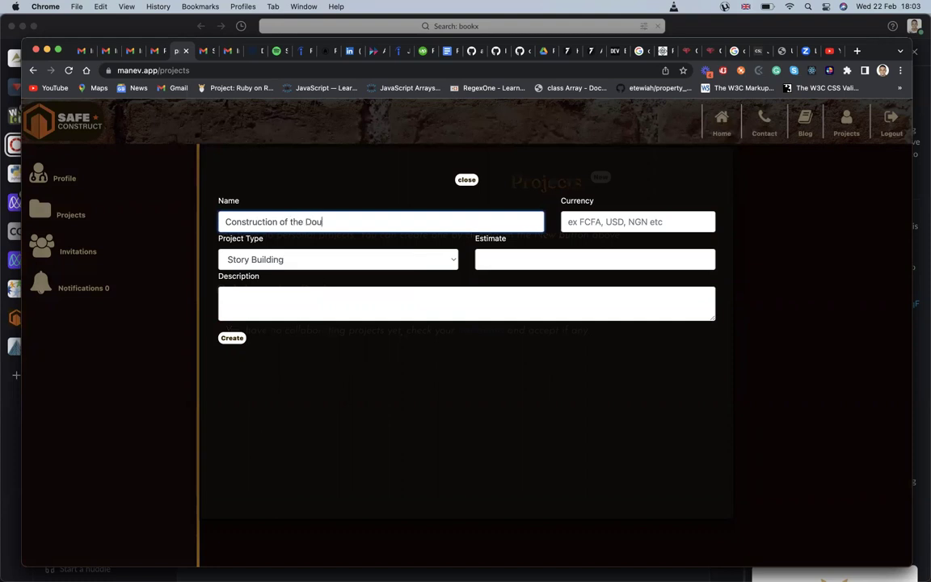
pyautogui.write('ala 11')
pyautogui.press('BackSpace')
pyautogui.write('I Council')
pyautogui.click(620, 222)
pyautogui.write('F')
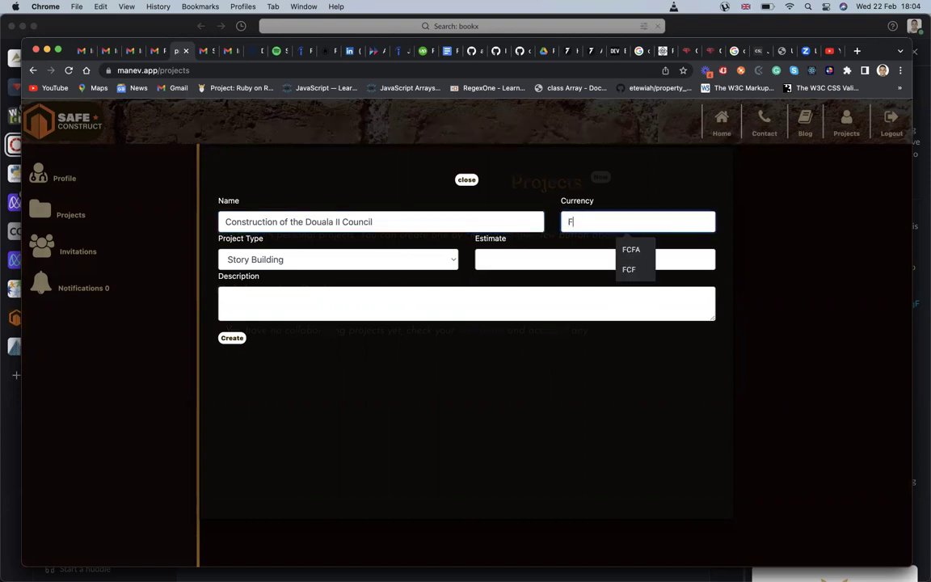
pyautogui.write('CFA')
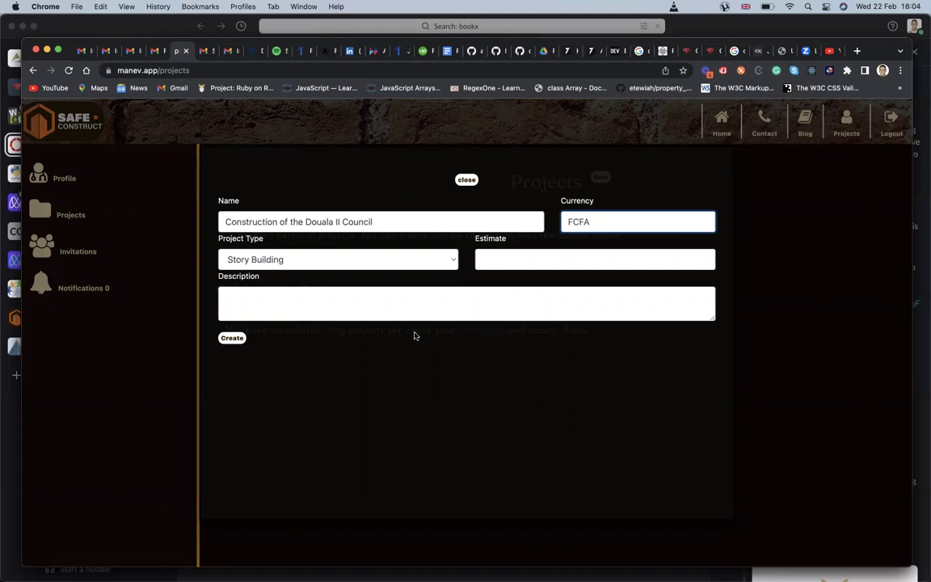
# - Set the project type to Other and the estimate to 17000000
pyautogui.click(452, 263)
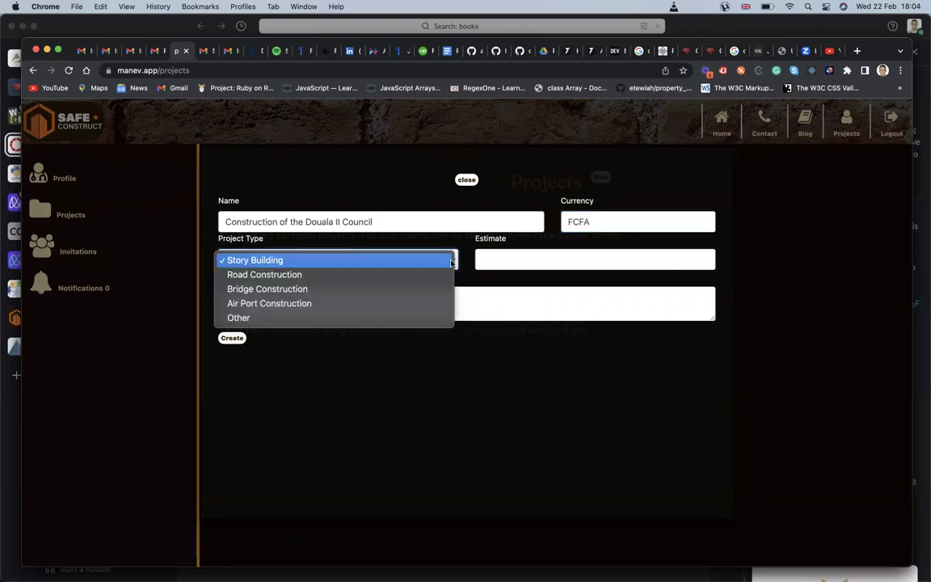
pyautogui.click(250, 320)
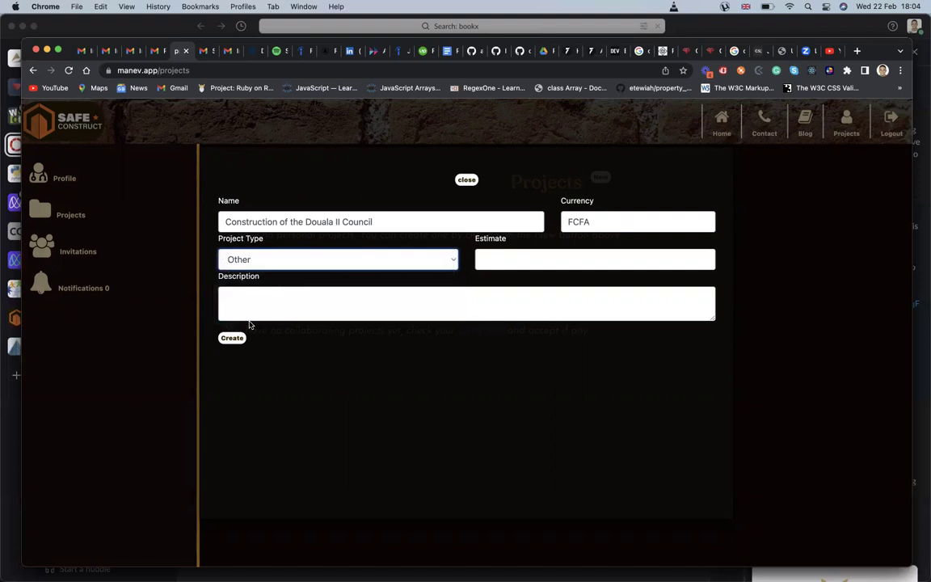
pyautogui.click(524, 260)
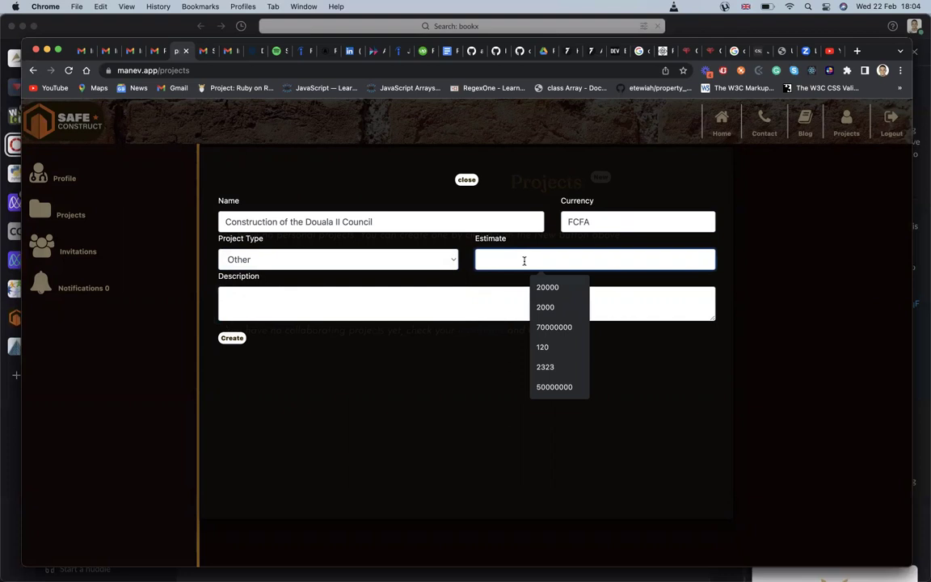
pyautogui.write('17000000')
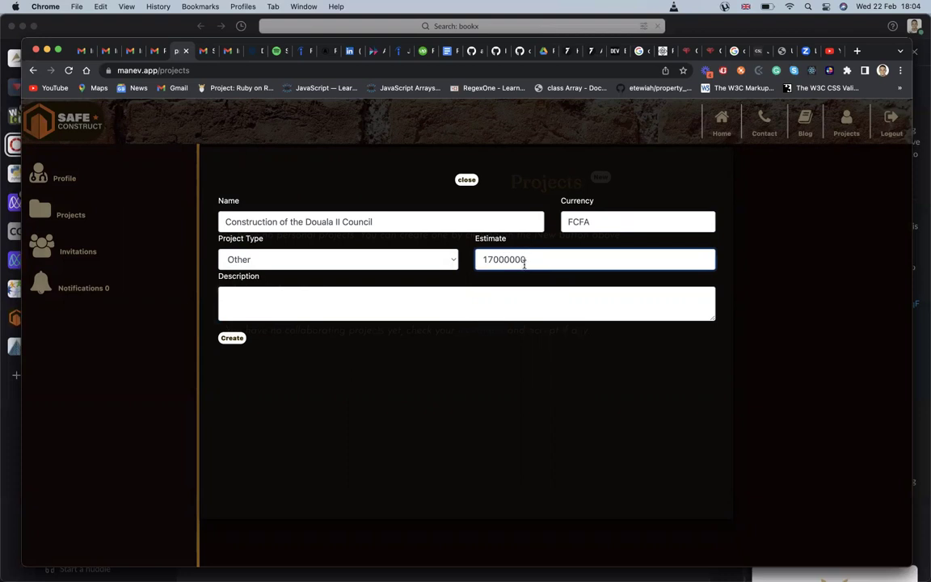
# - Enter a description sentence saying whom the house belongs to, ending with "and bla blab"
pyautogui.click(437, 307)
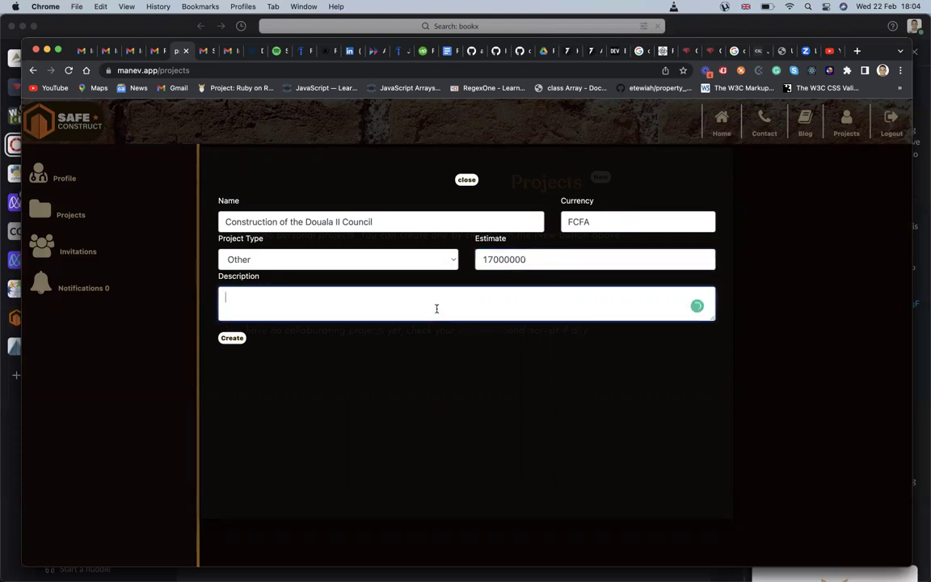
pyautogui.write('This house belongs to Mr Joe')
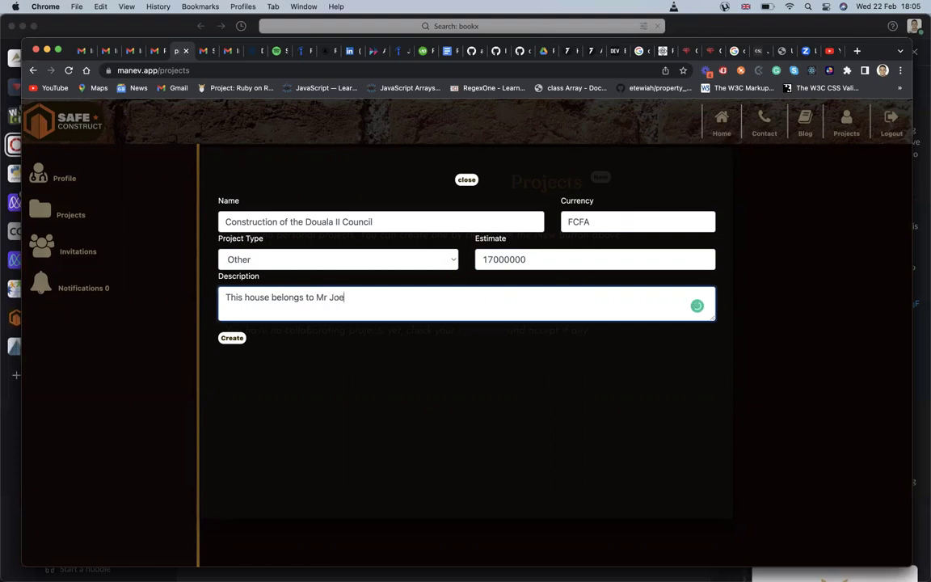
pyautogui.write('l and bla blab')
# - Add a comma, repeat the description sentence seven more times, end it with a period, and create the project
pyautogui.press('super+a')
pyautogui.press('super+c')
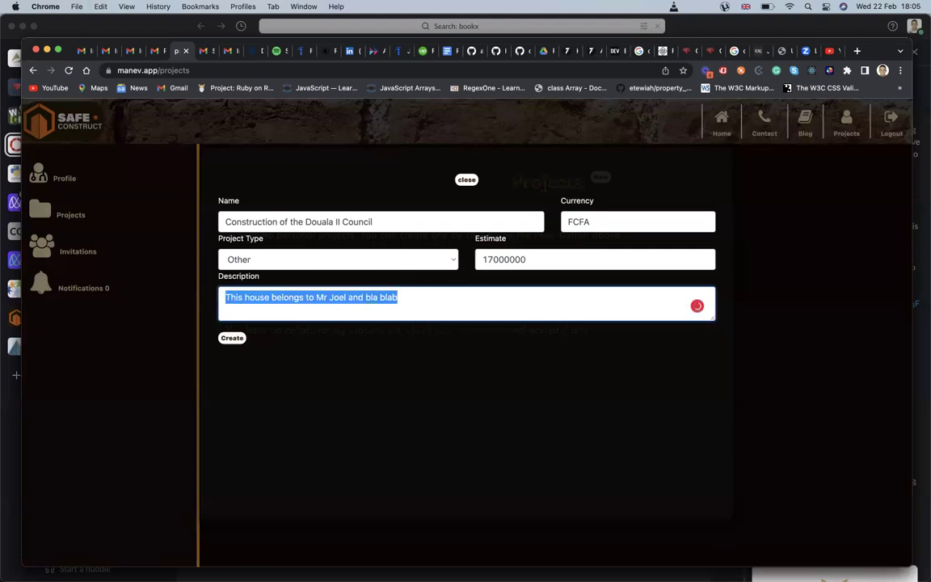
pyautogui.press('Right')
pyautogui.write(',')
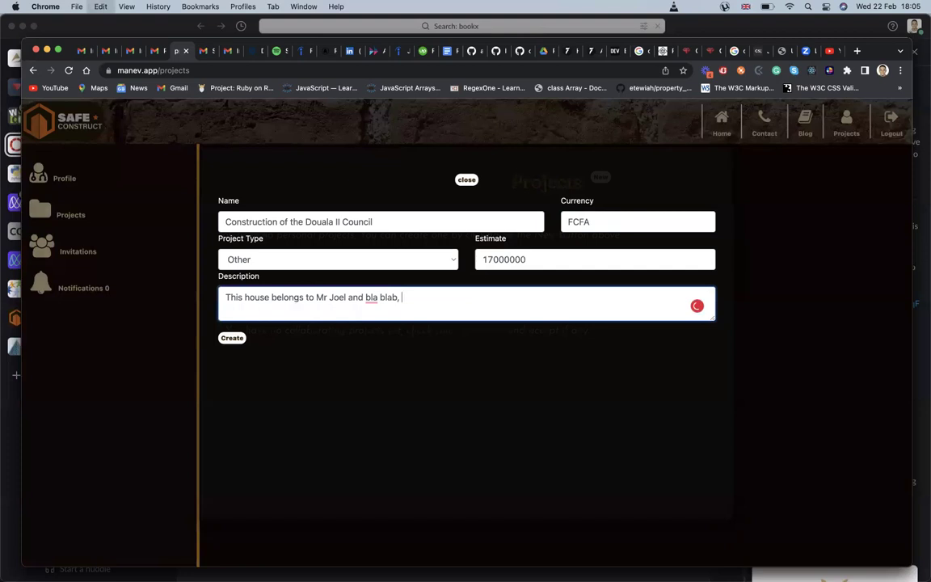
pyautogui.press('super+v')
pyautogui.press('super+v')
pyautogui.press('super+v')
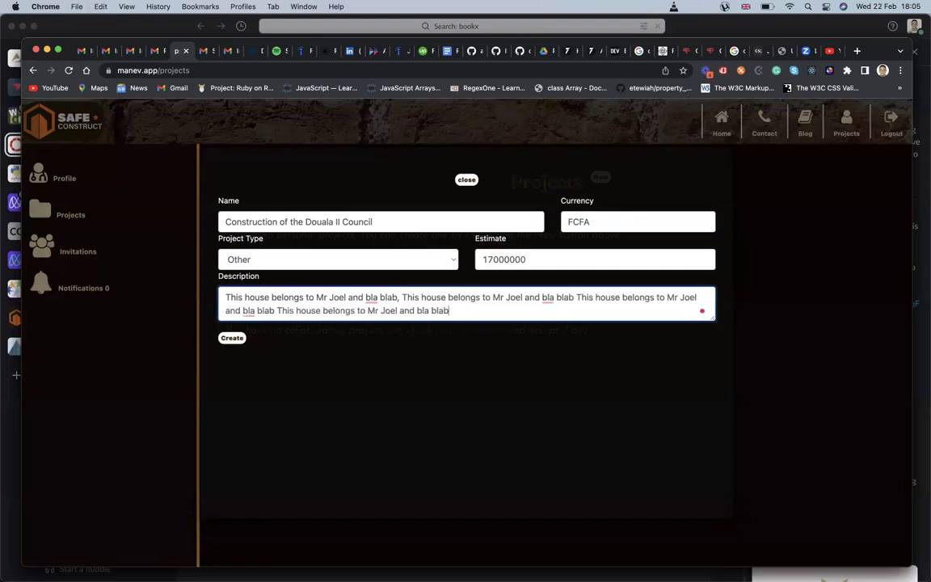
pyautogui.press('super+v')
pyautogui.press('super+v')
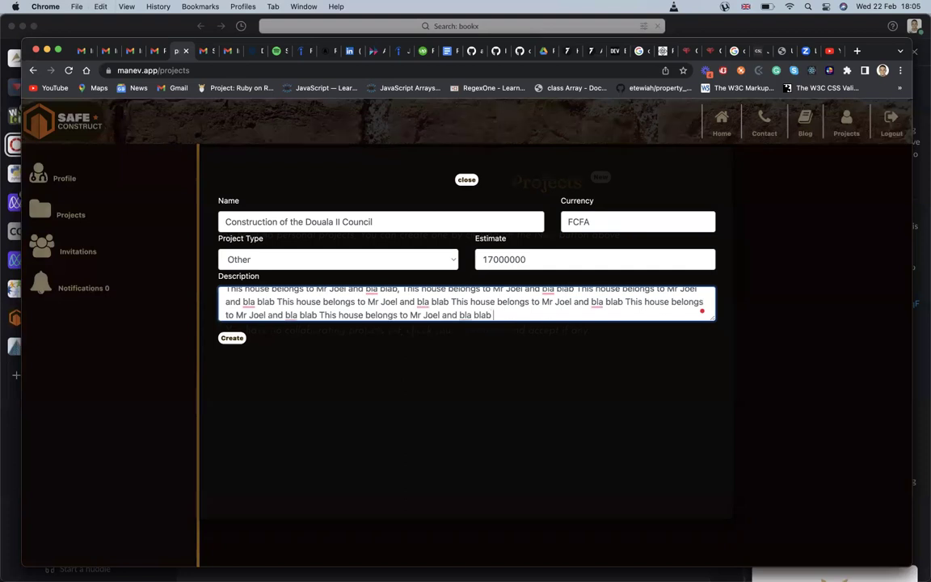
pyautogui.press('super+v')
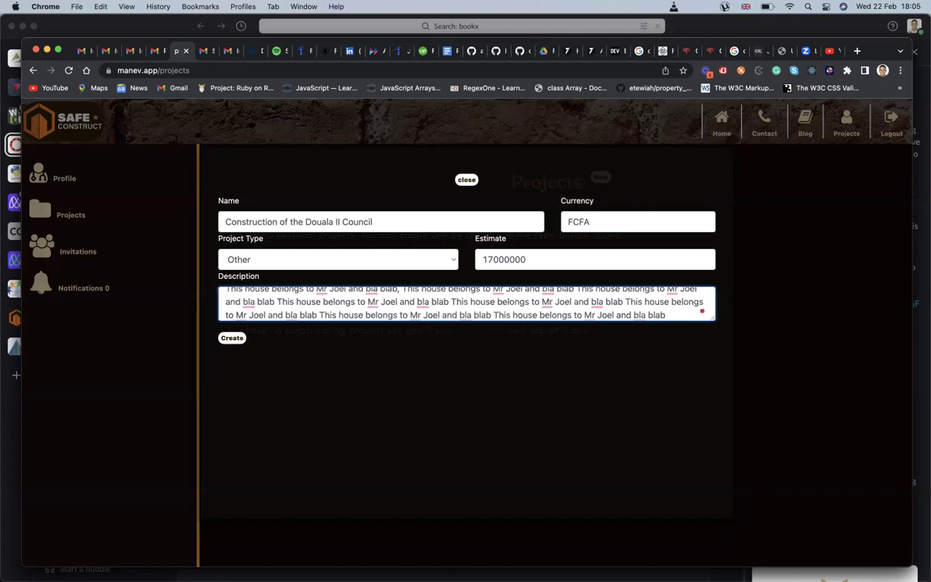
pyautogui.write('.')
pyautogui.click(232, 338)
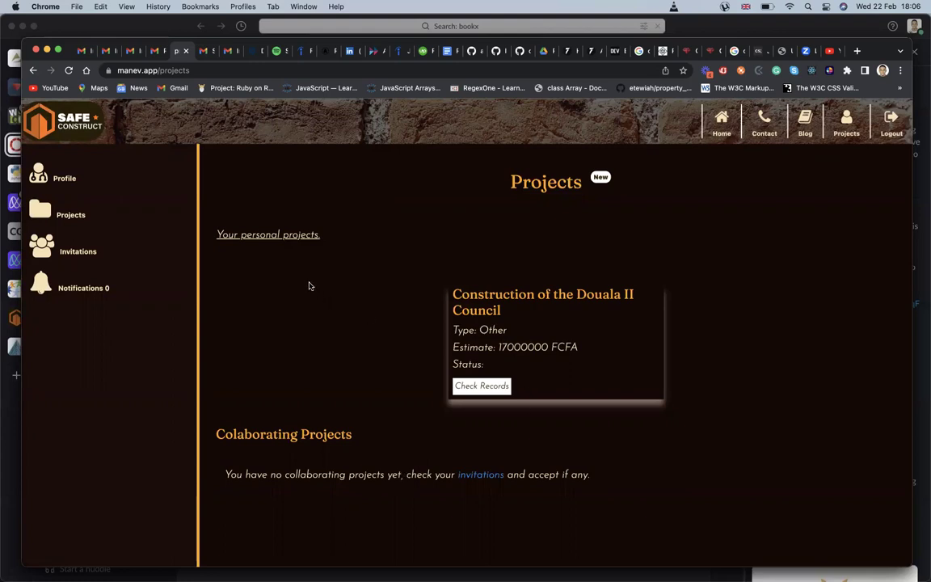
# - Open the records of the Douala II Council project and review its specs and description
pyautogui.click(483, 389)
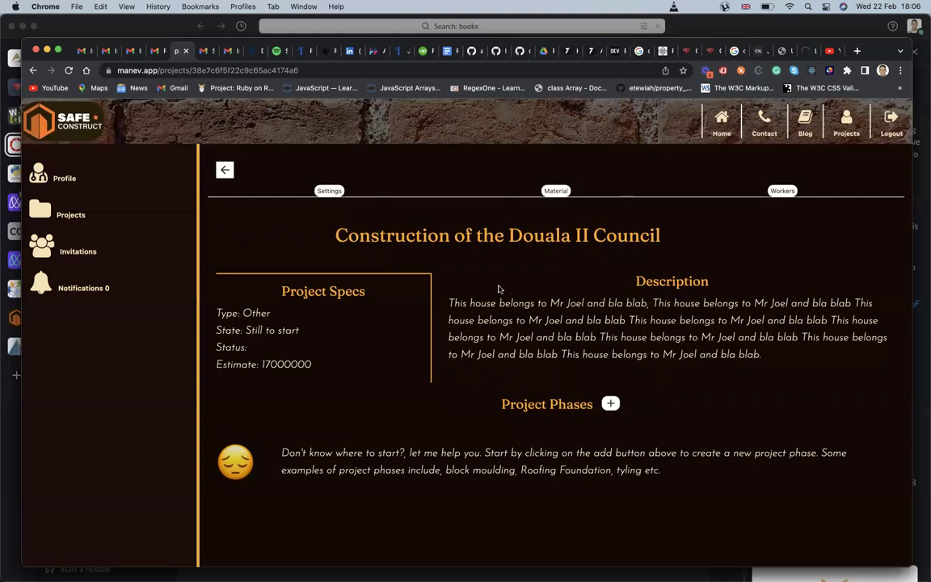
pyautogui.moveTo(312, 366); pyautogui.dragTo(213, 320)
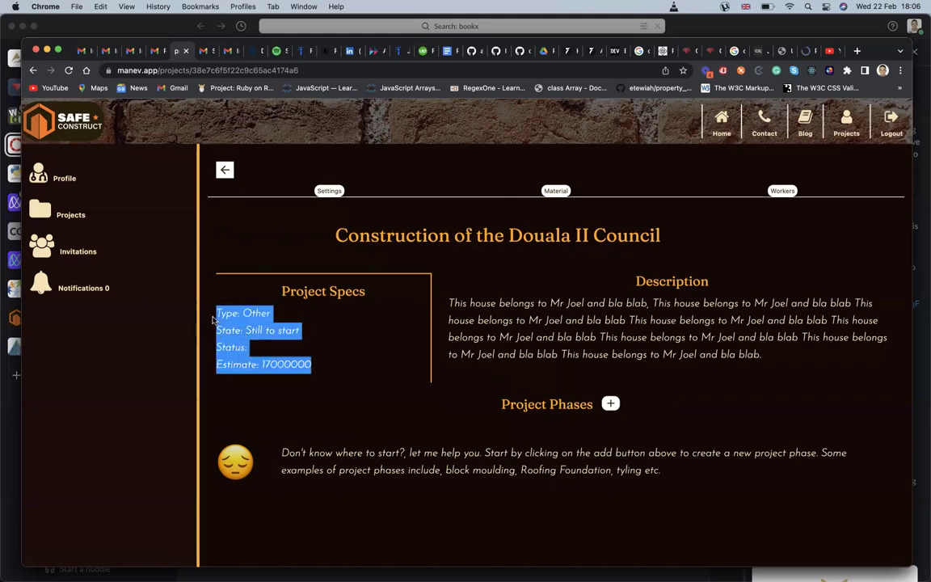
pyautogui.click(451, 303)
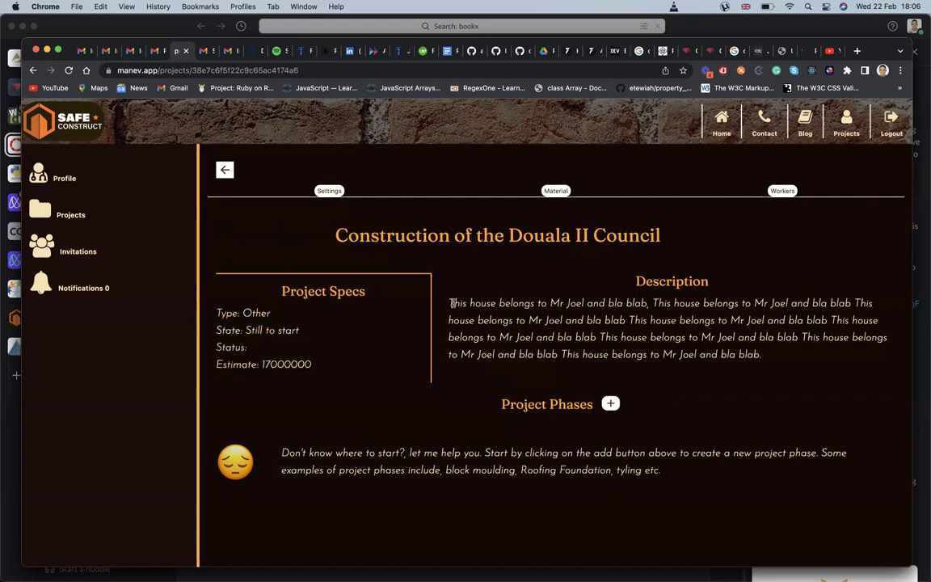
pyautogui.moveTo(452, 303); pyautogui.dragTo(764, 355)
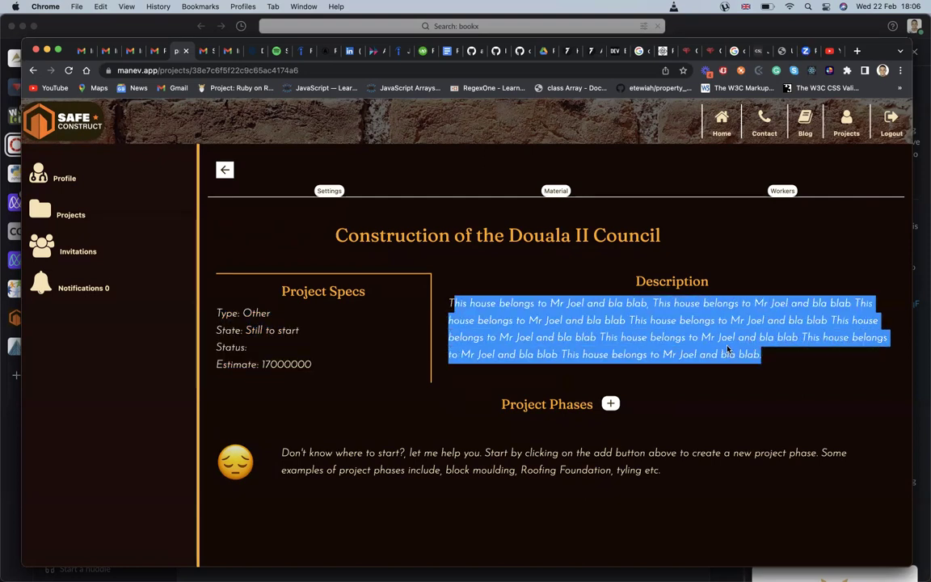